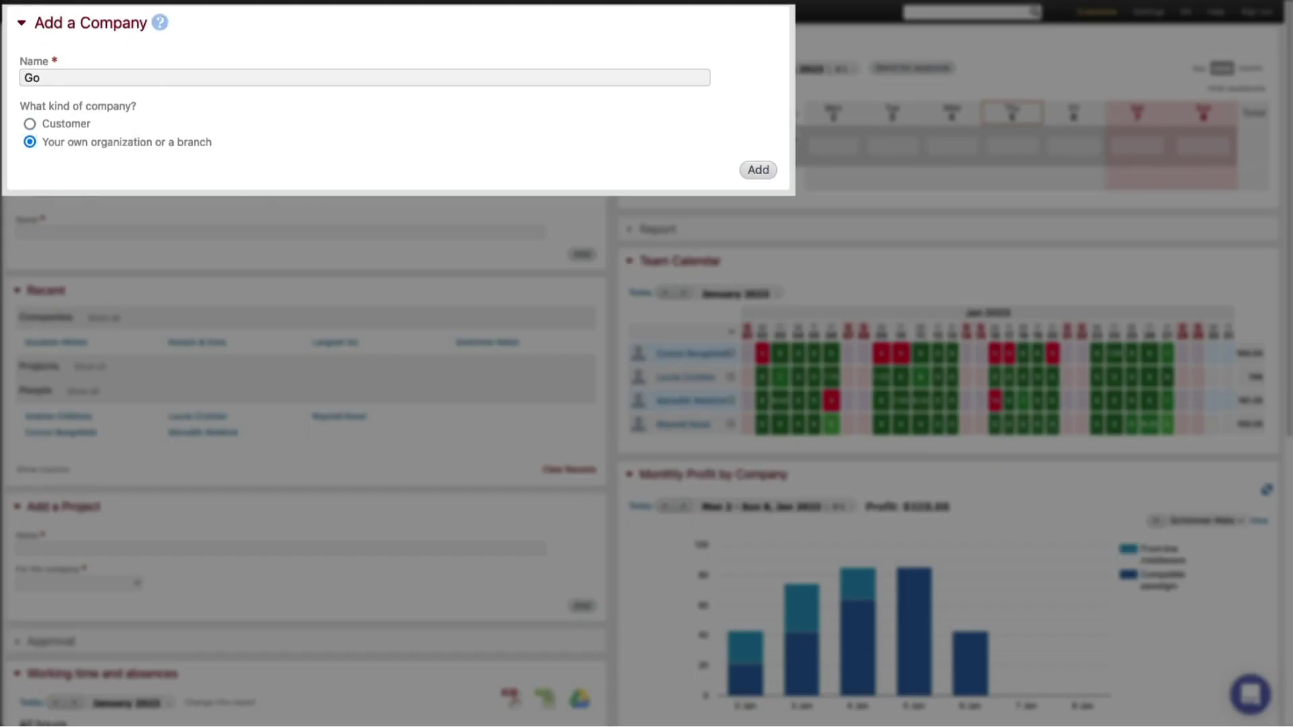
type("odwin Walker Gran C")
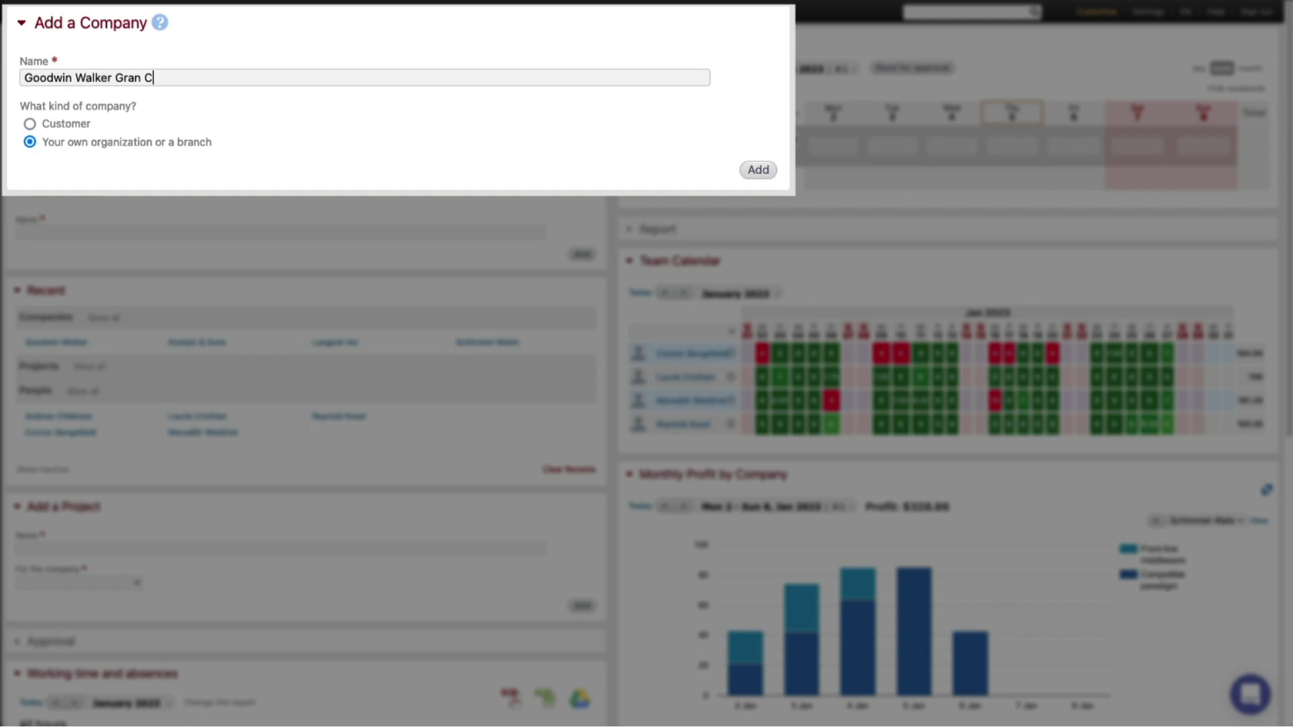
type("anaria")
Create the company Goodwin Walker Gran Canaria as a branch of your own organization.
left_click(760, 170)
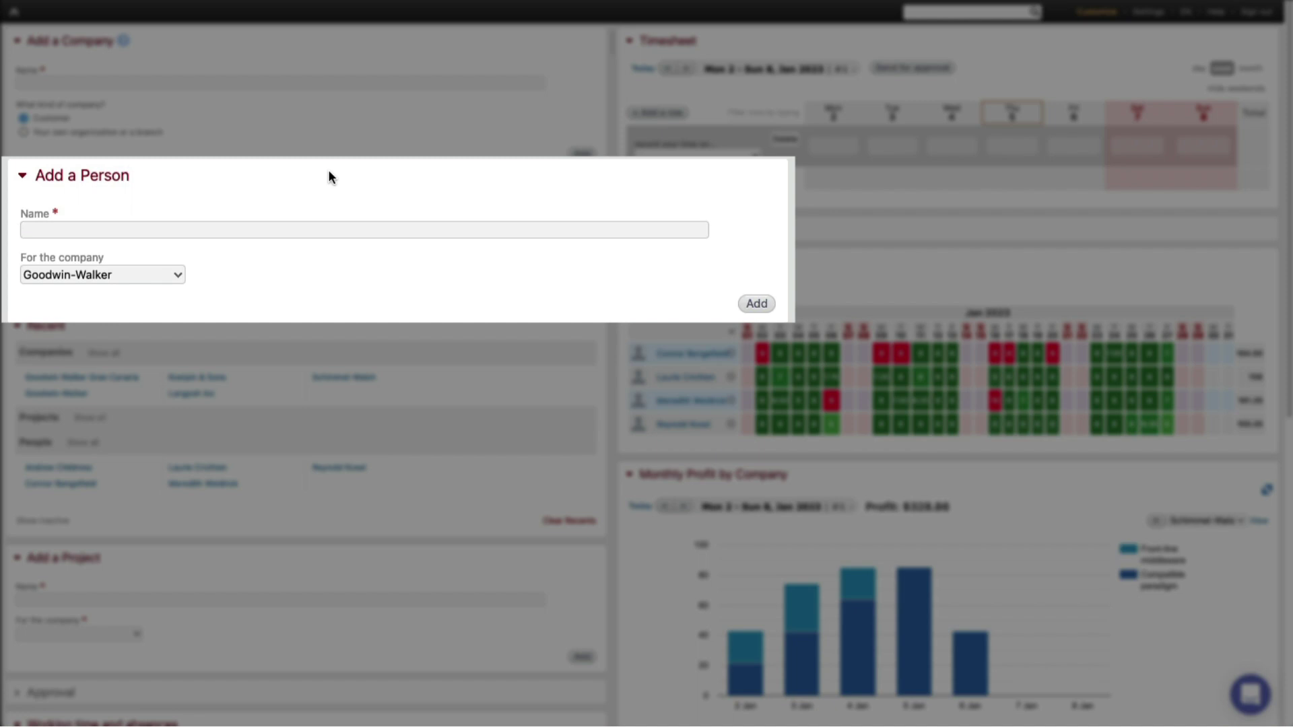
left_click(142, 229)
type("Andrew")
type(" Reed")
left_click(178, 275)
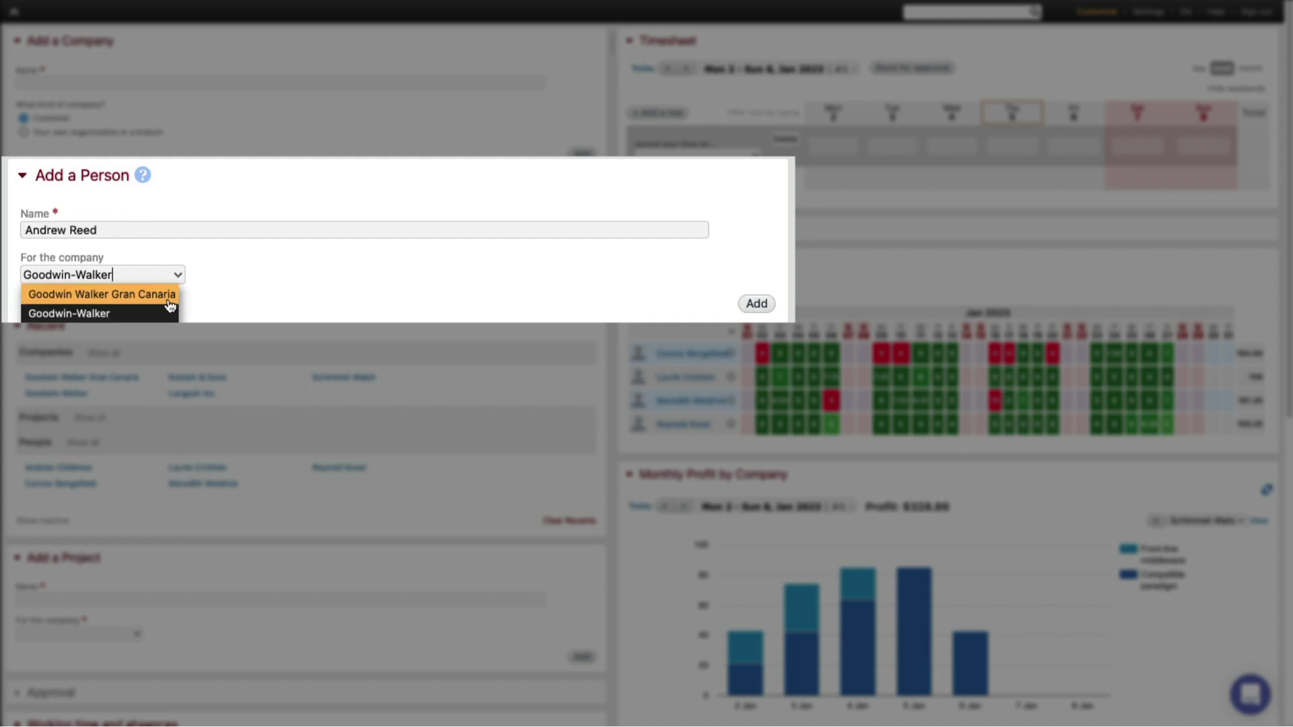
left_click(101, 293)
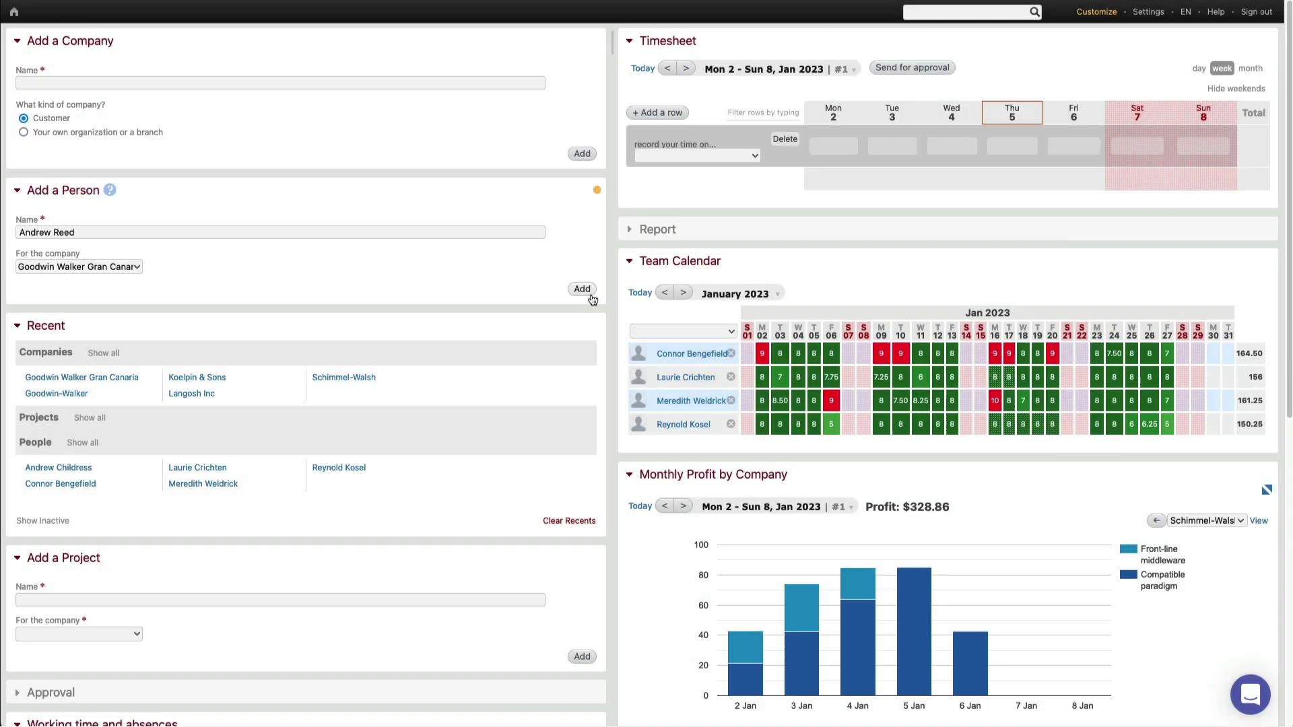
left_click(583, 290)
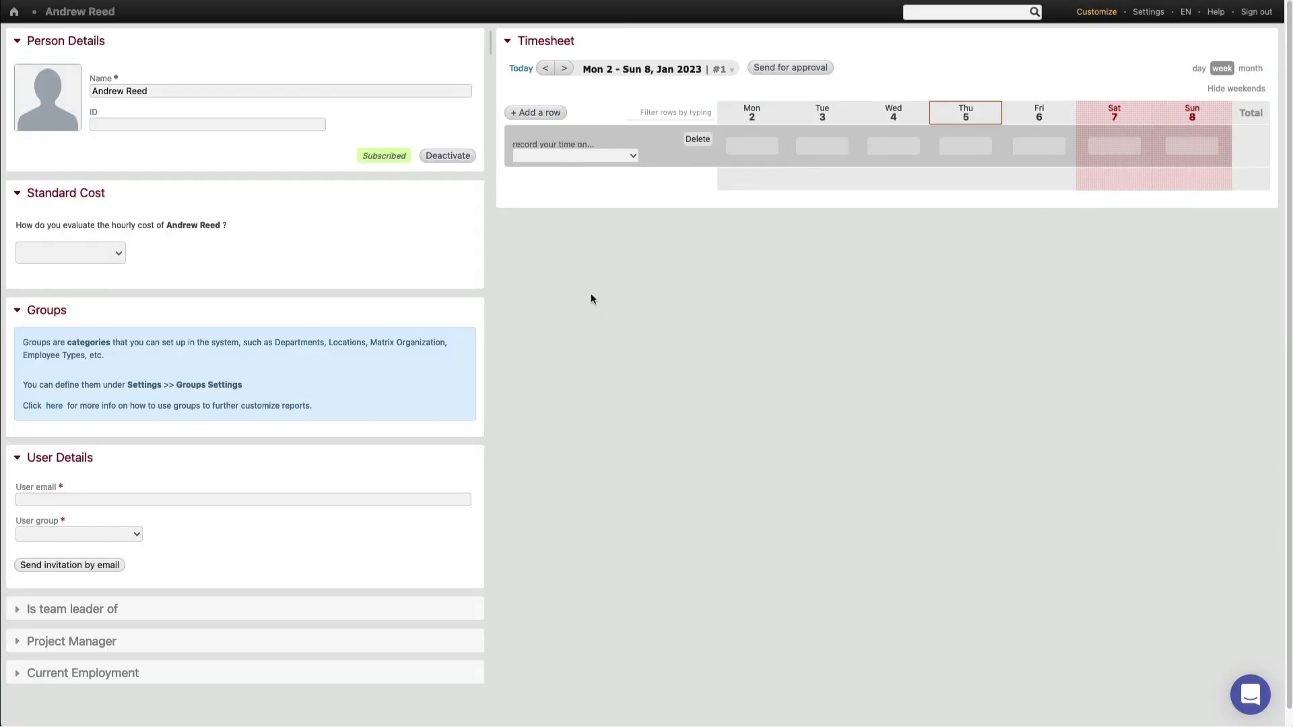
left_click(140, 536)
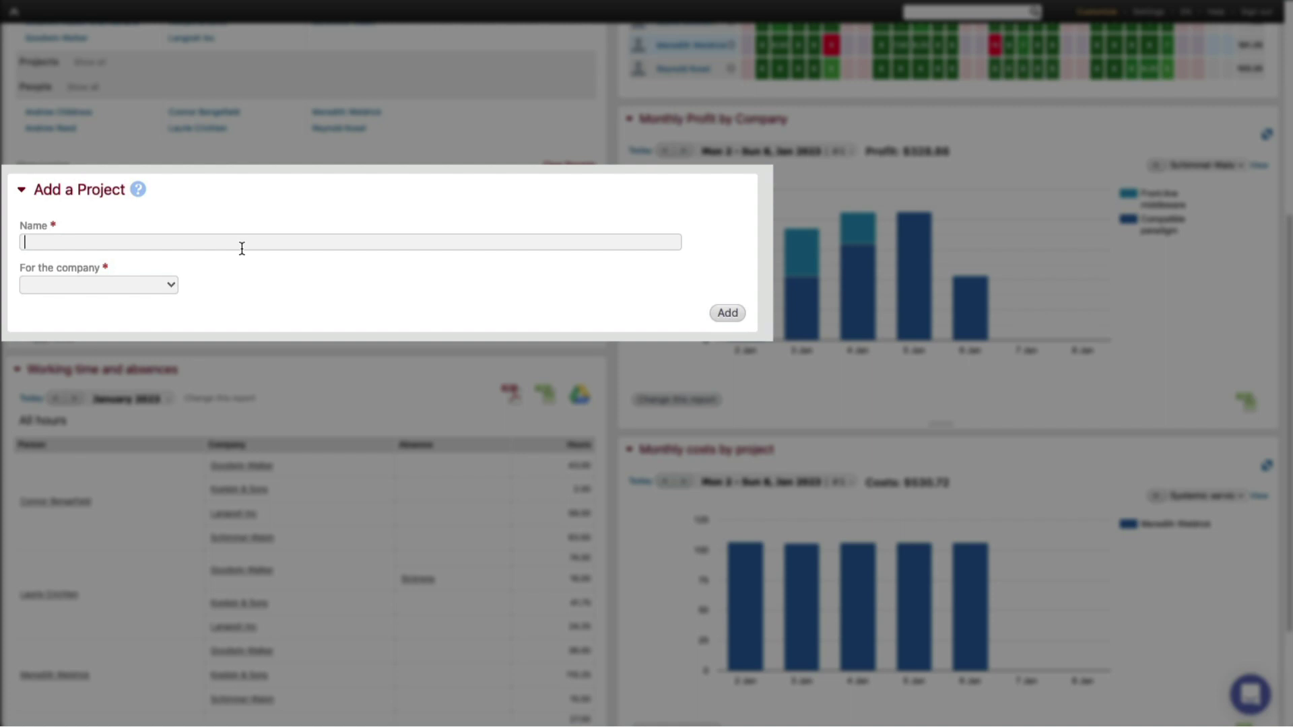
type("Screencas")
type("t Production")
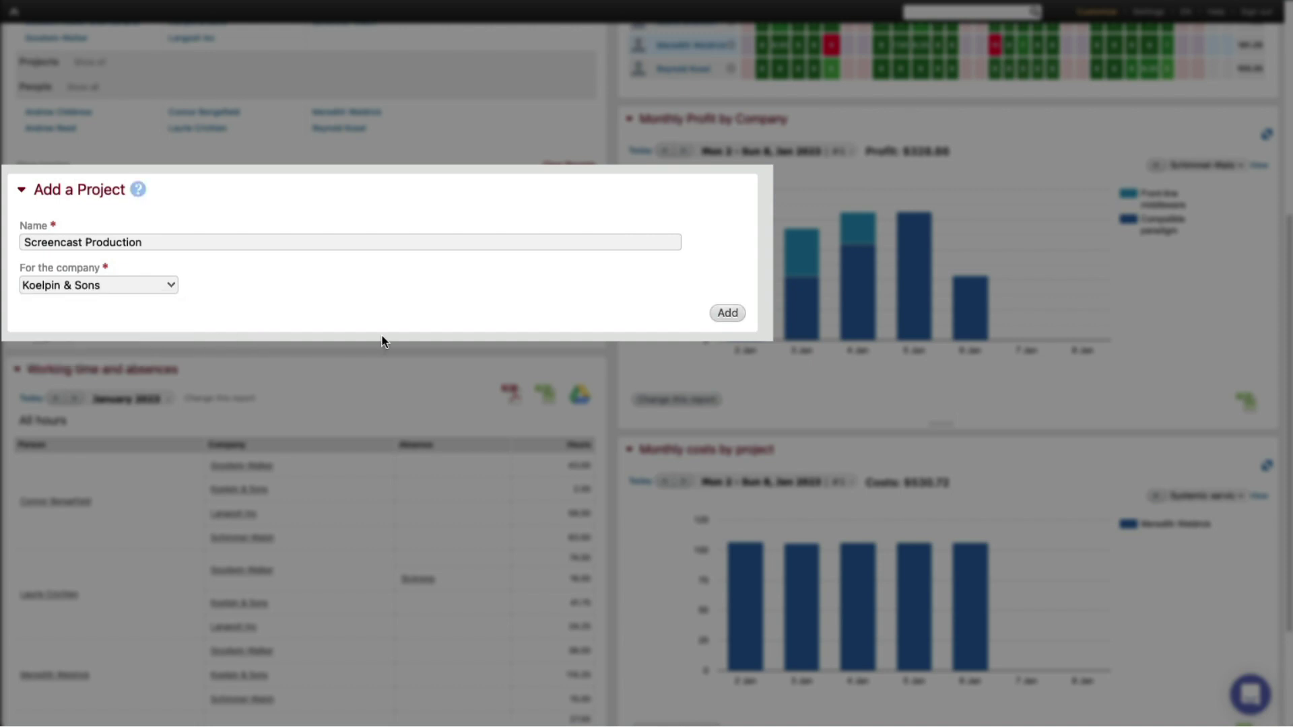
Add the project Screencast Production under the company Koelpin & Sons.
left_click(728, 314)
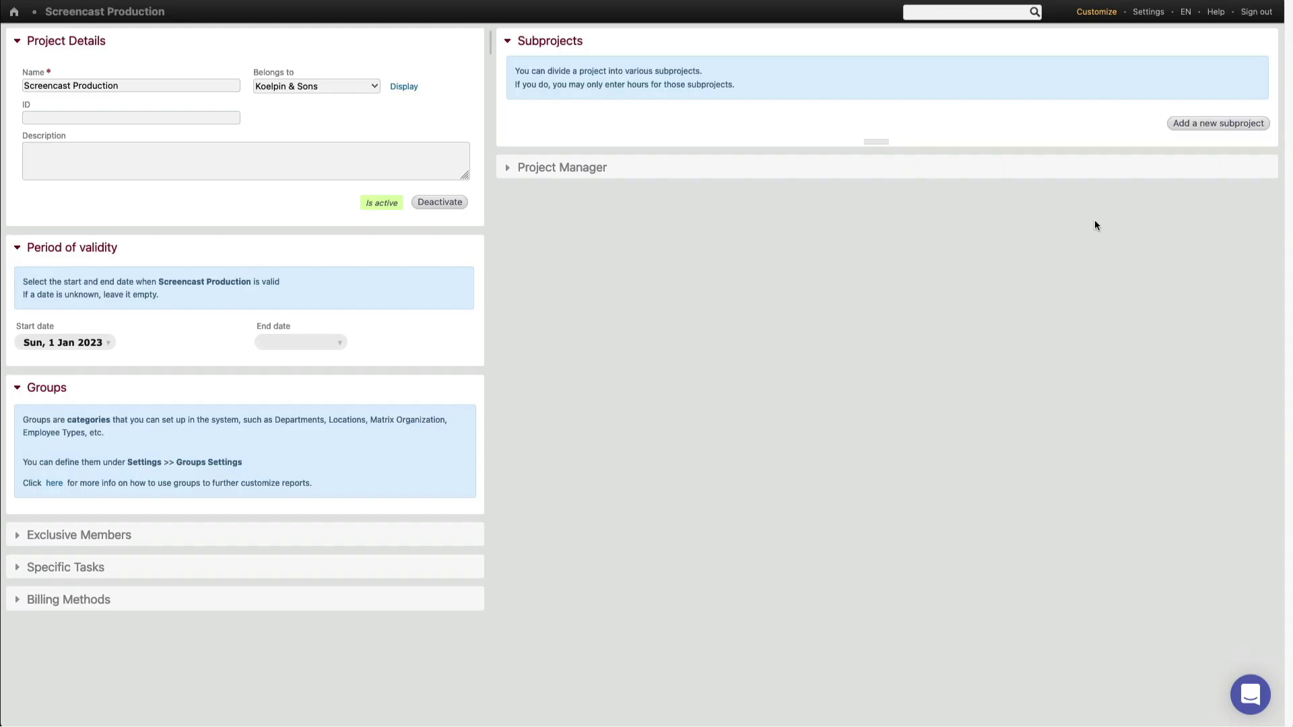
Add the subprojects Audio recording and Audio editing to Screencast Production.
left_click(1184, 126)
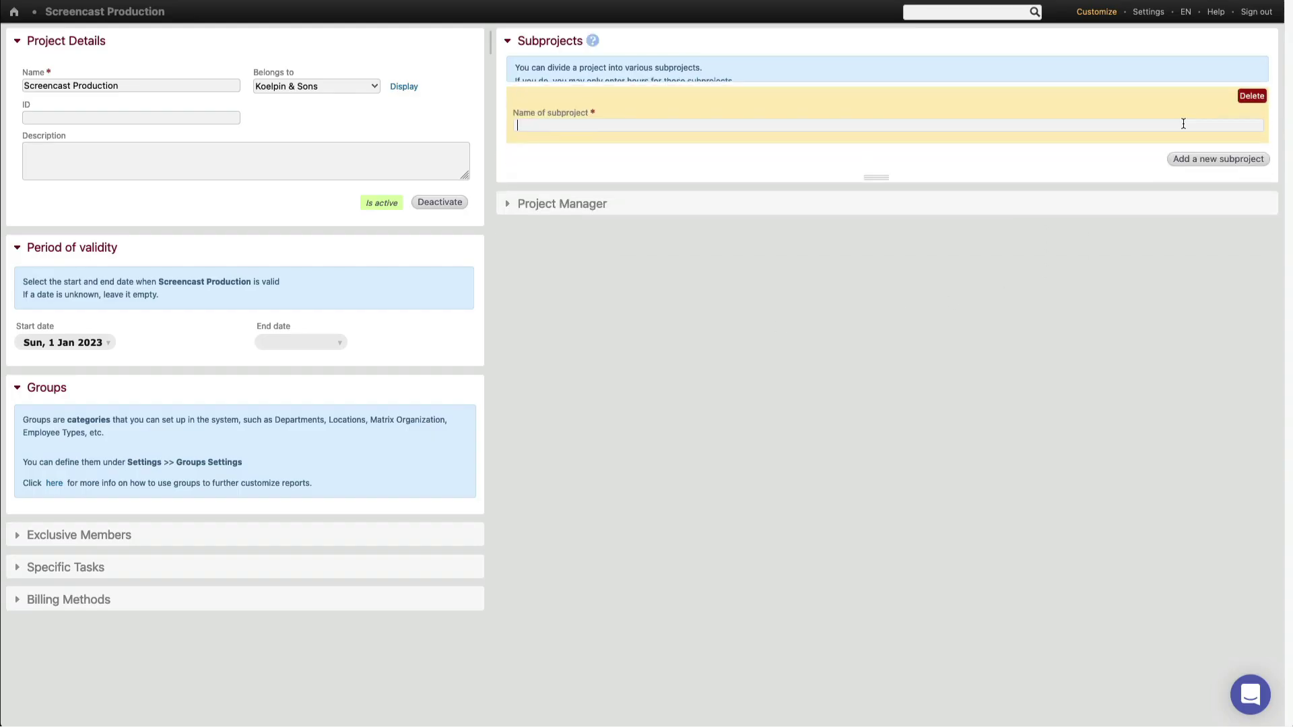
type("Audio recording")
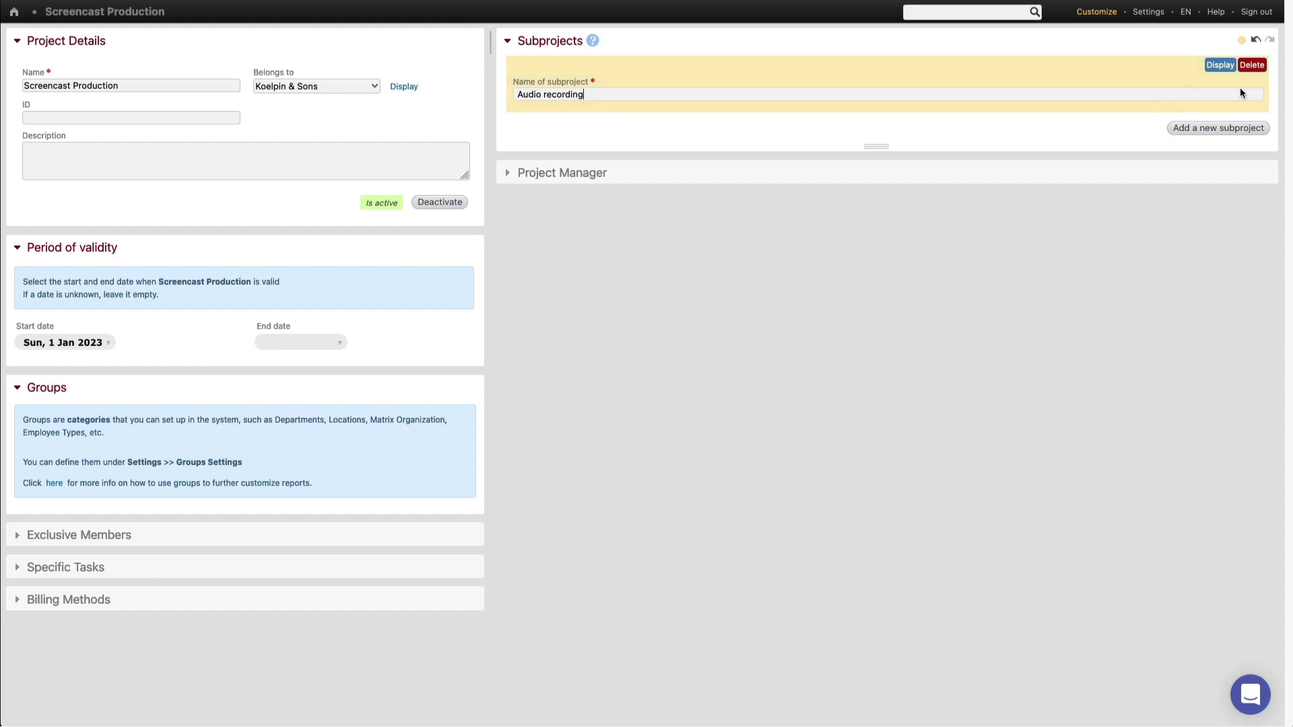
left_click(1257, 129)
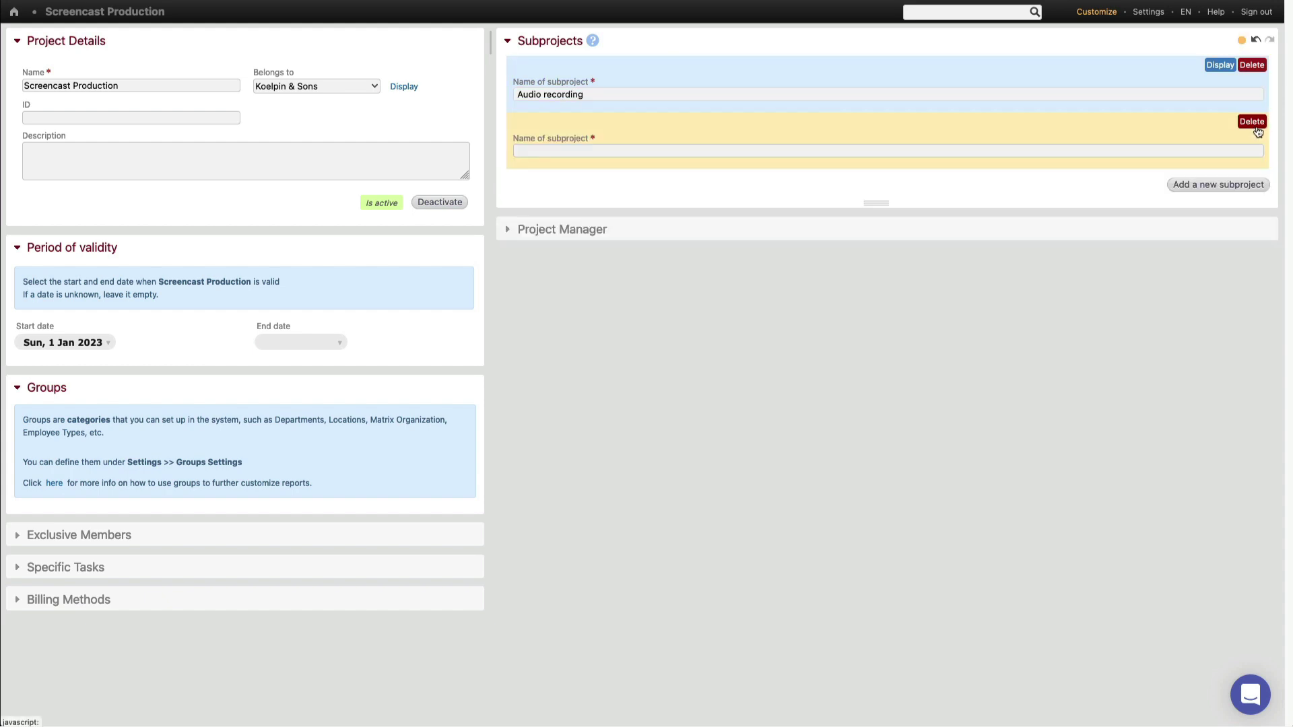
type("Audio editing")
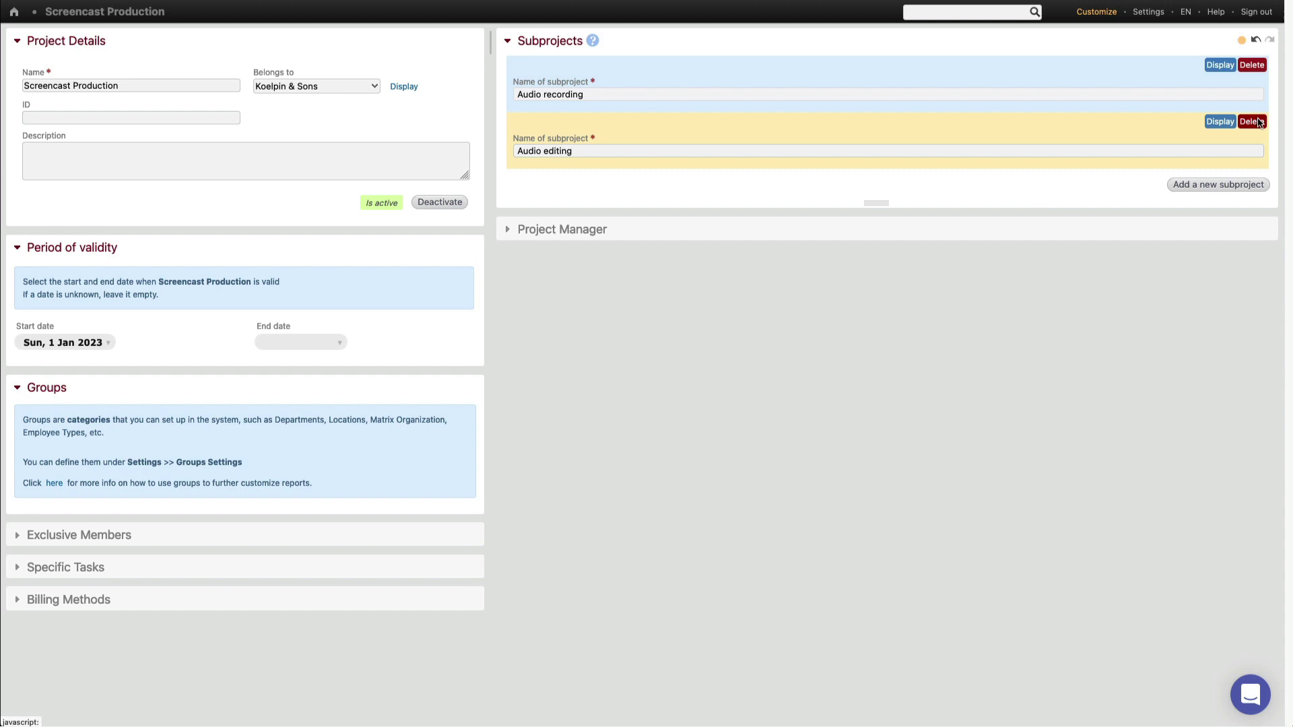
left_click(1242, 172)
left_click(1218, 184)
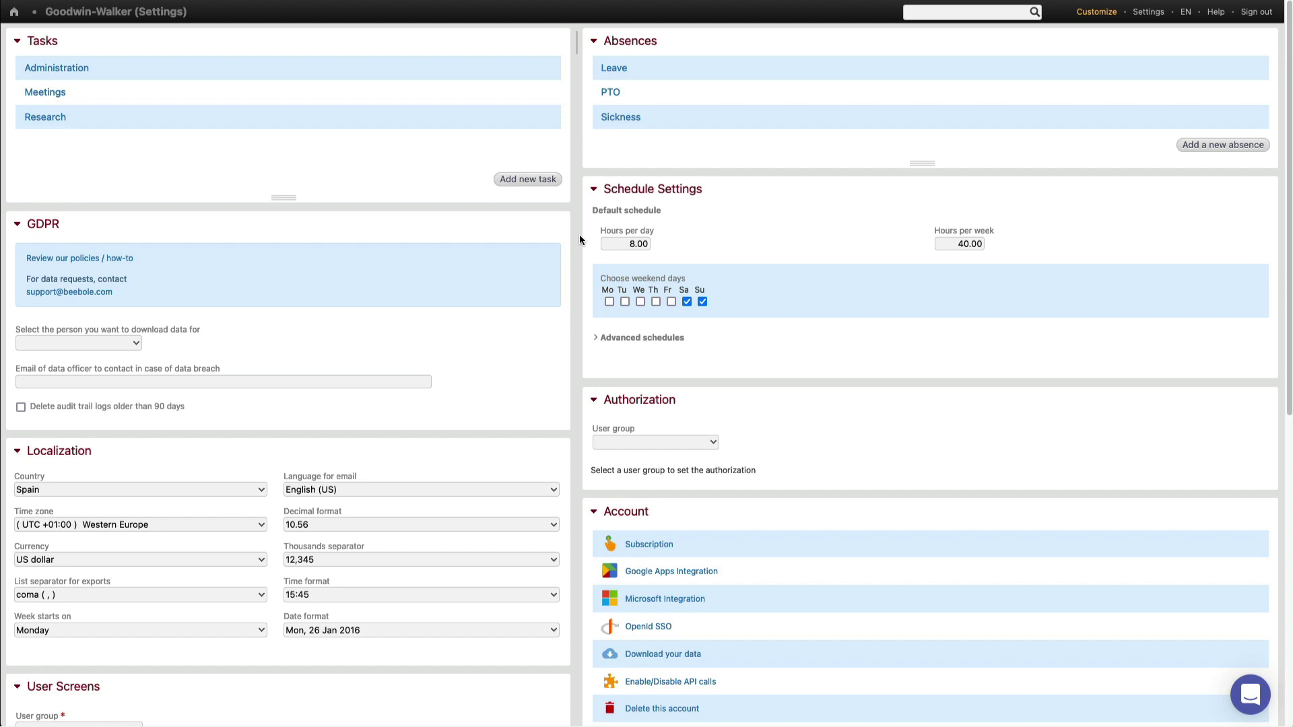
Add a new task named Email to the account's task list.
mouse_move(528, 179)
left_click(515, 180)
type("Em")
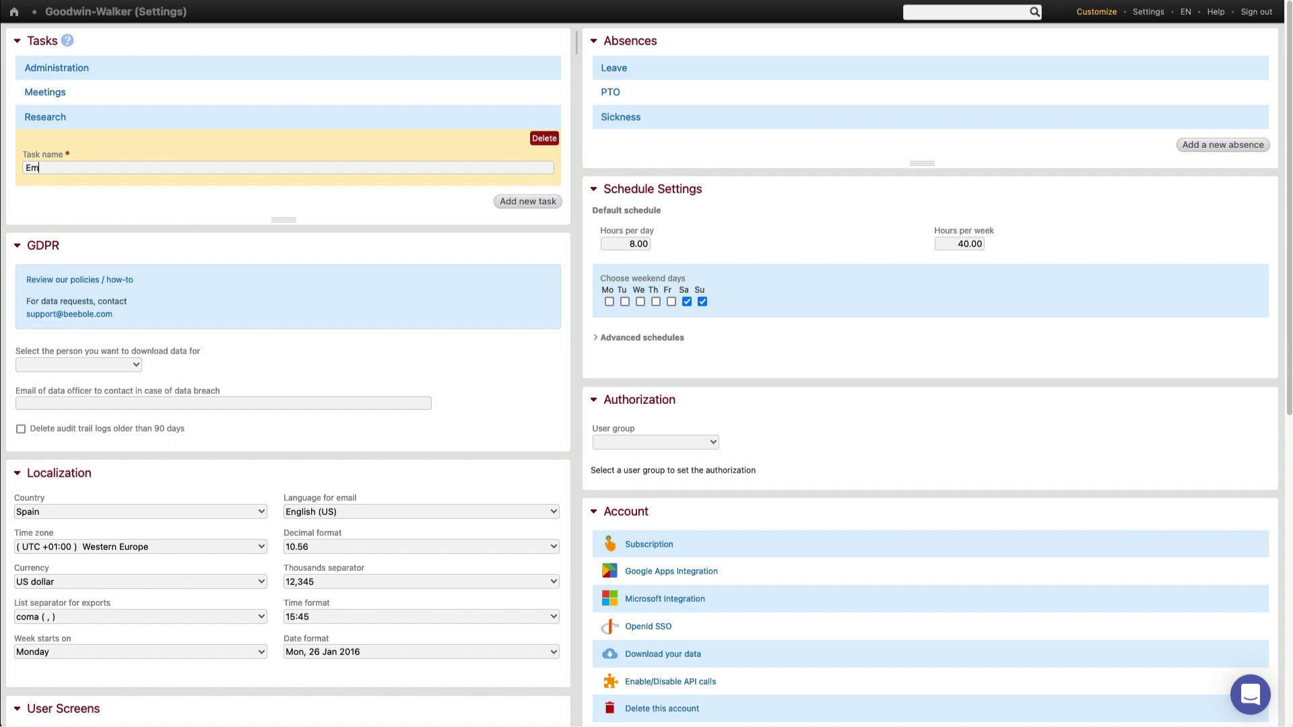
type("ail")
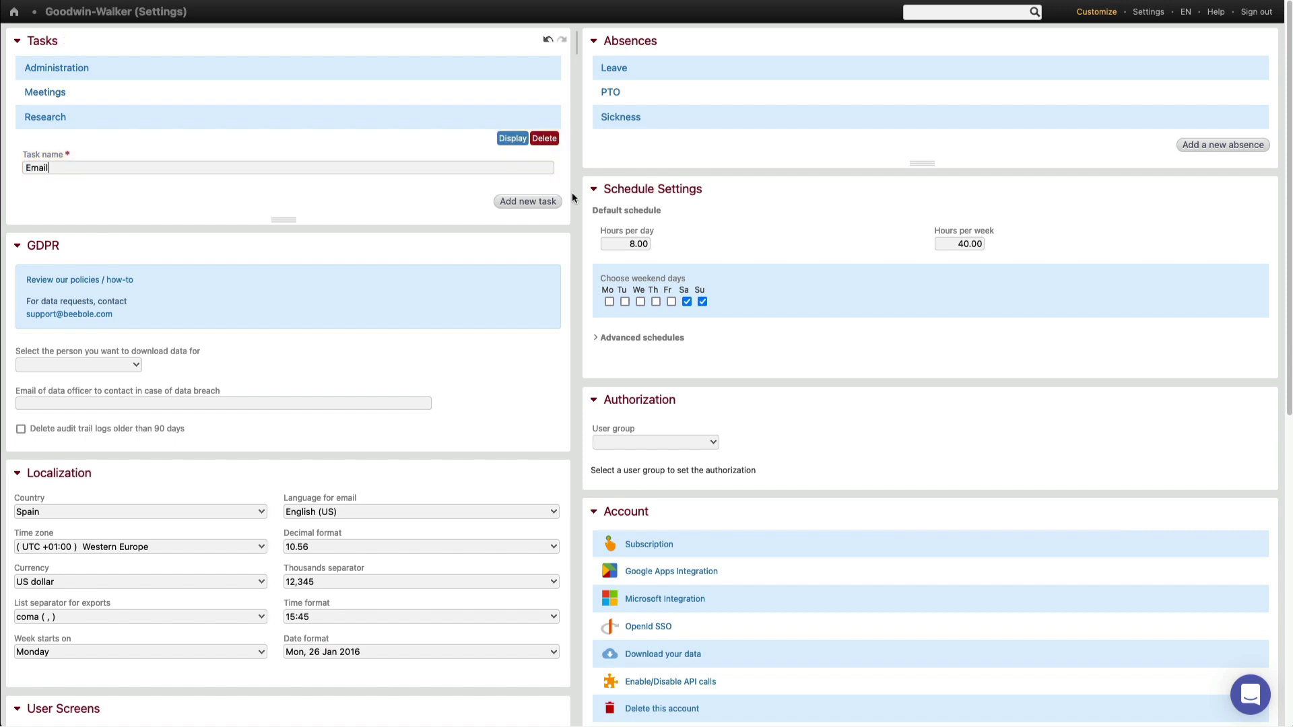
key("Return")
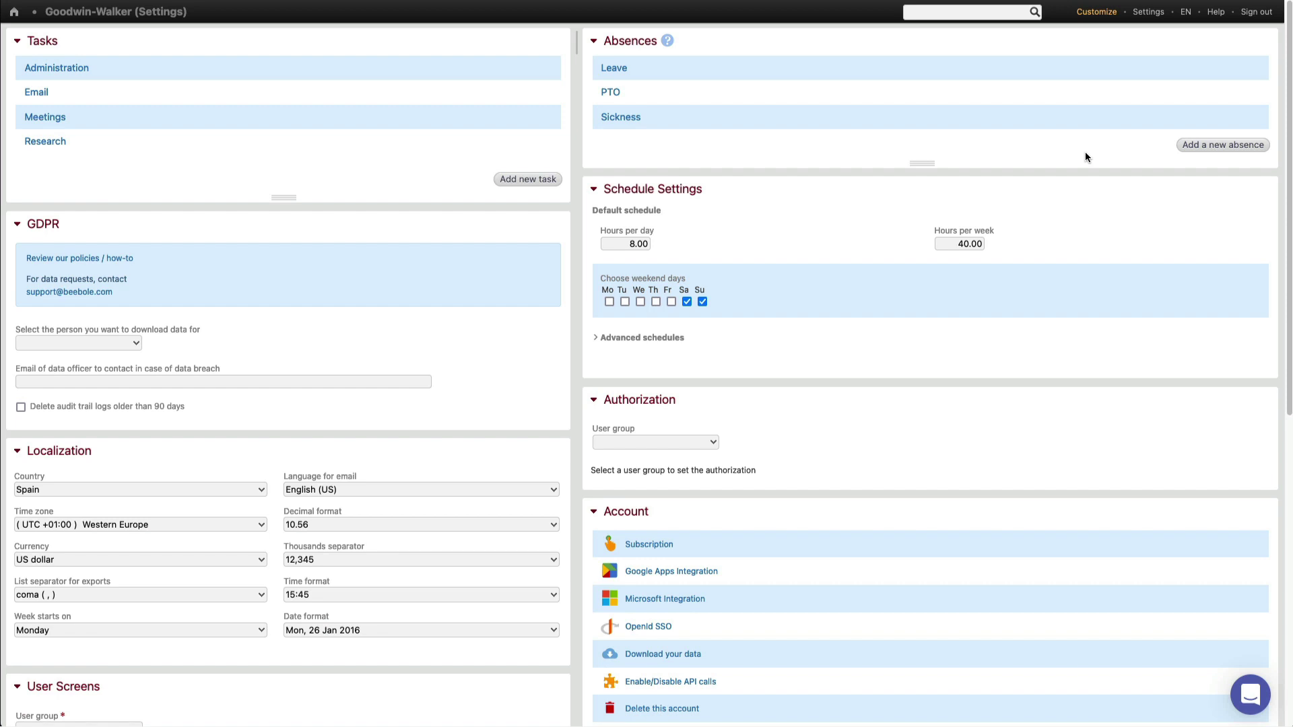
Create the absence type Annual Giving Back Day and view its details.
left_click(1222, 145)
type("An")
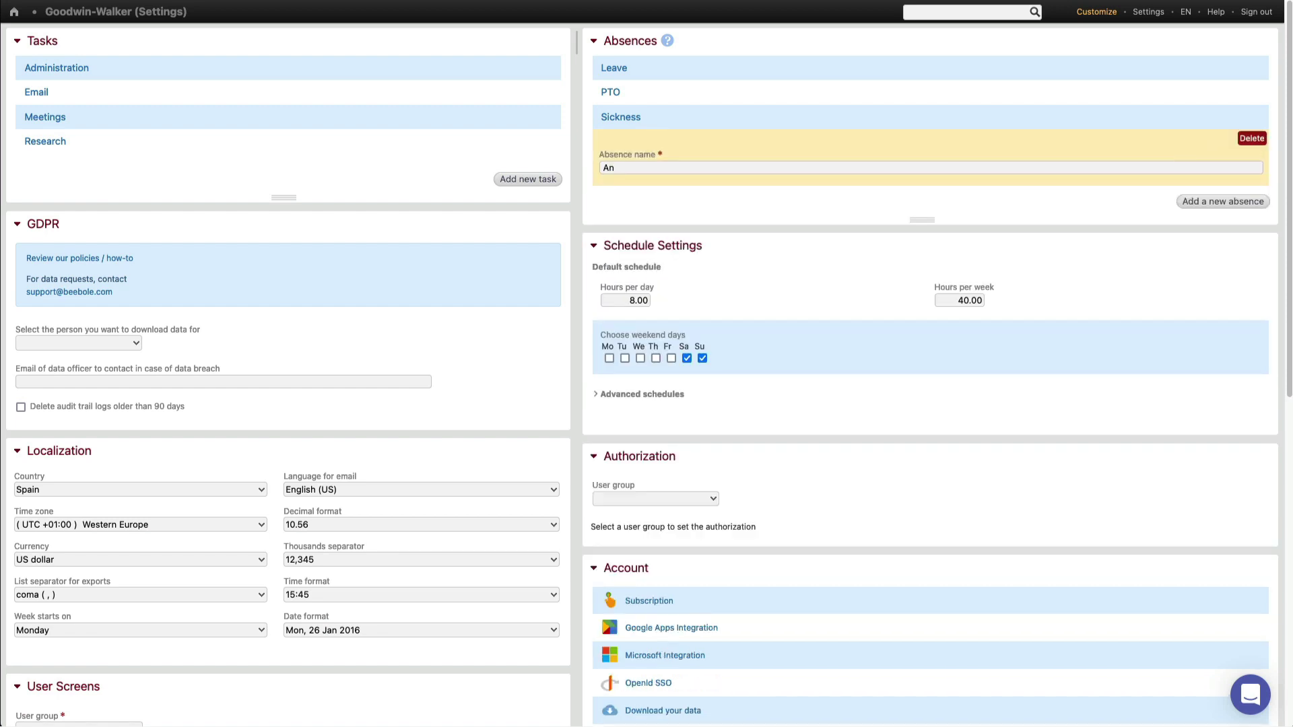
type("nual Giving Back ")
type("Day")
key("Return")
left_click(1219, 137)
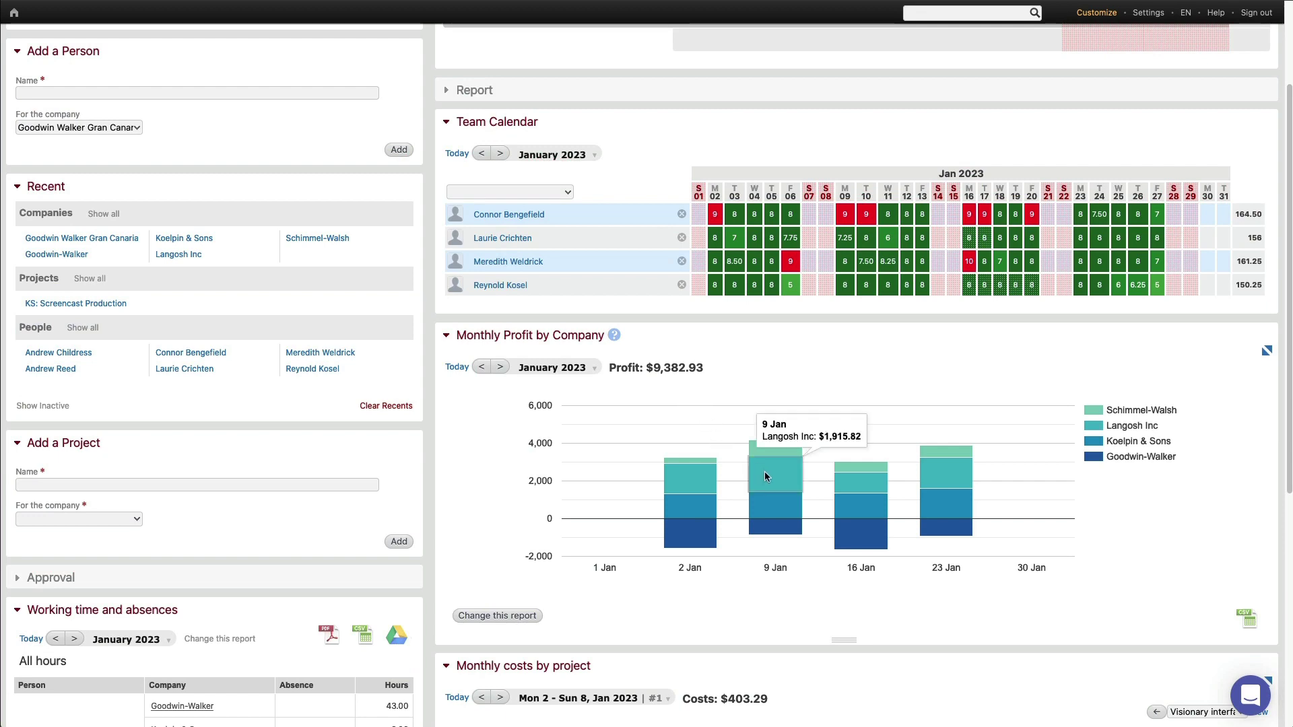
Show Langosh Inc's profit by project for the week of 2–8 Jan 2023.
left_click(765, 473)
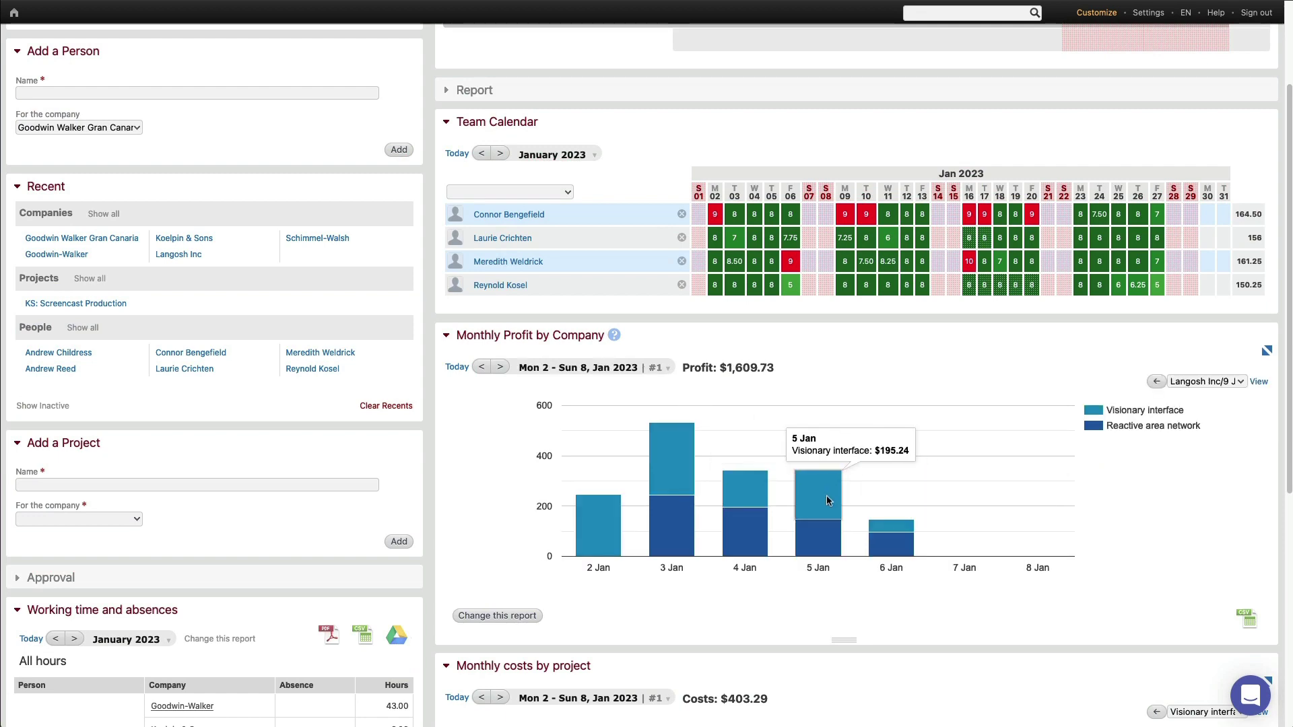